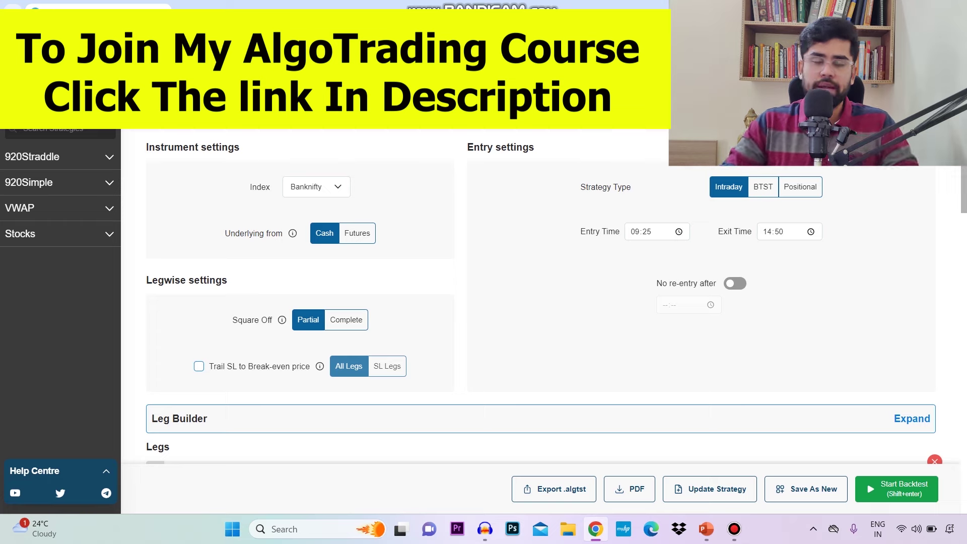
- Review the four option legs, set the backtest start date to 01-01-2017 and run the Banknifty intraday backtest
{"action": "scroll", "coordinate": [554, 298], "scroll_direction": "down", "scroll_amount": 6}
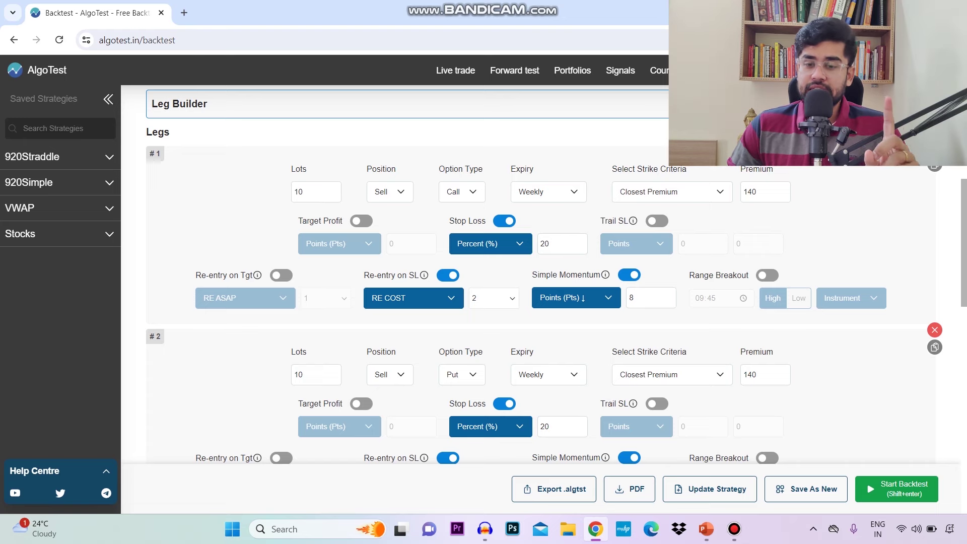
{"action": "scroll", "coordinate": [557, 274], "scroll_direction": "down", "scroll_amount": 1}
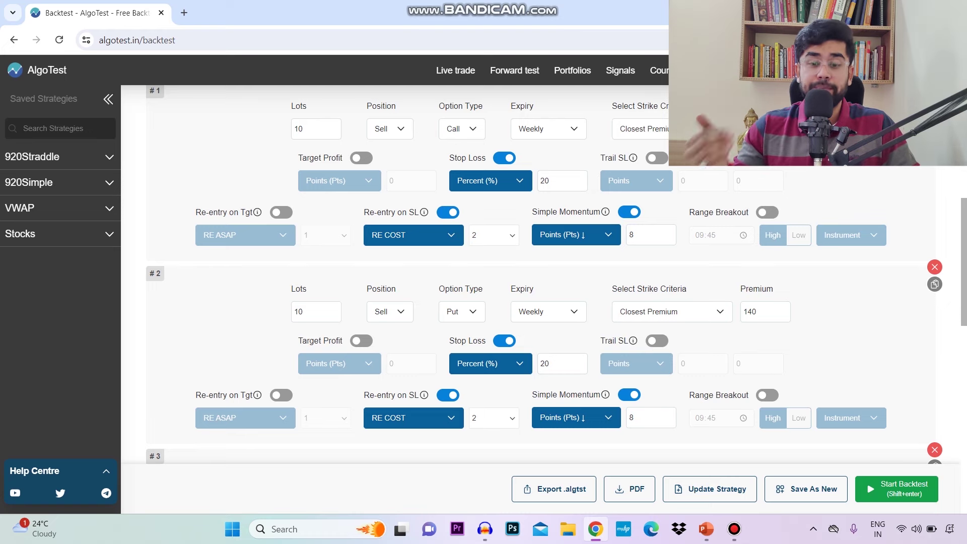
{"action": "scroll", "coordinate": [503, 272], "scroll_direction": "down", "scroll_amount": 5}
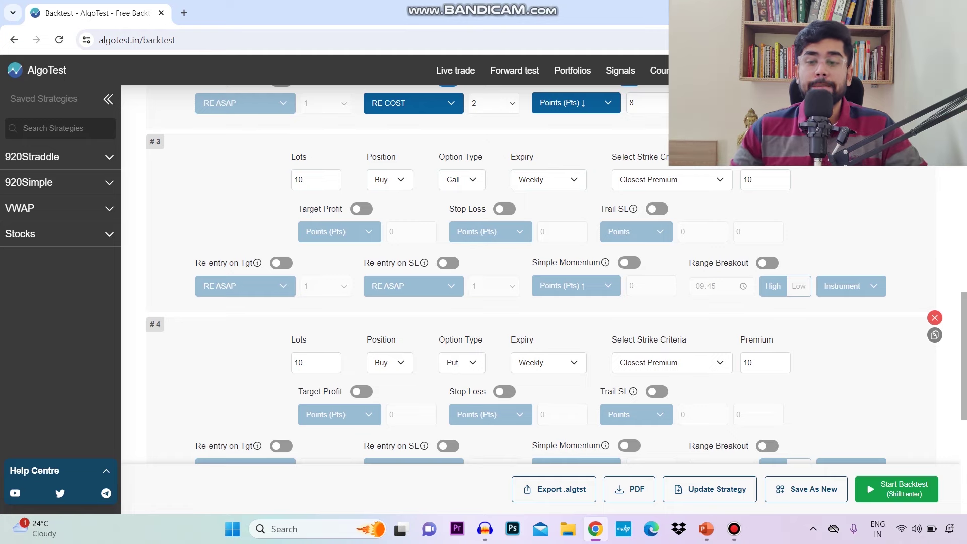
{"action": "scroll", "coordinate": [554, 272], "scroll_direction": "up", "scroll_amount": 6}
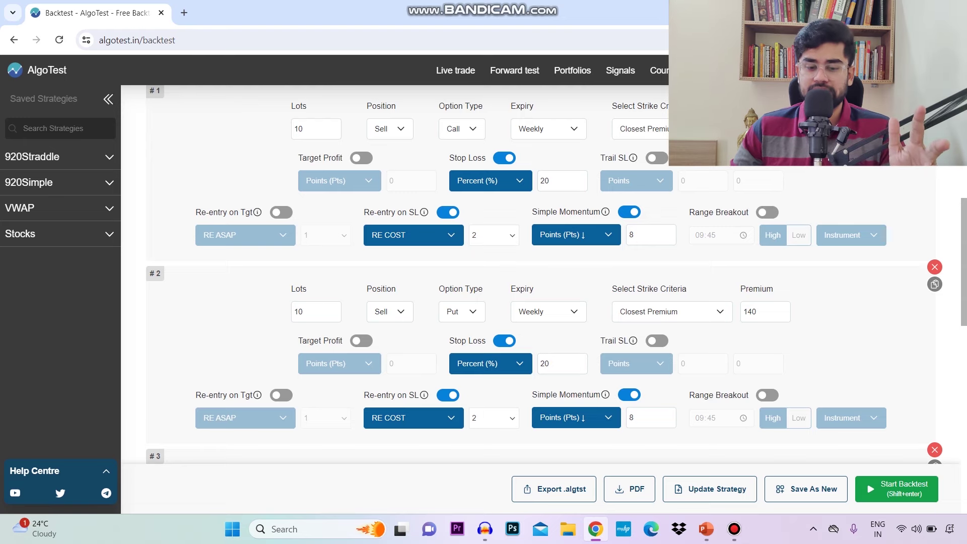
{"action": "scroll", "coordinate": [554, 272], "scroll_direction": "down", "scroll_amount": 6}
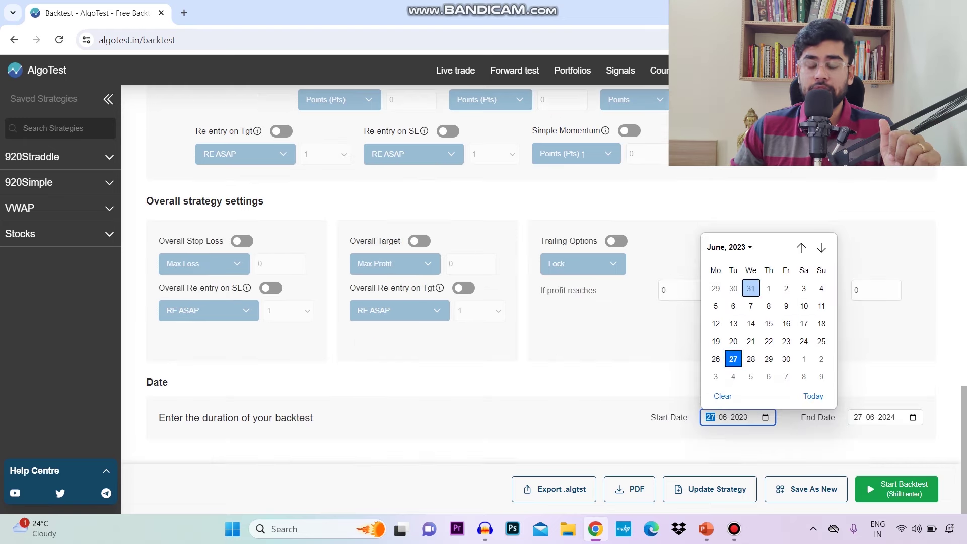
{"action": "left_click", "coordinate": [725, 247]}
{"action": "scroll", "coordinate": [763, 327], "scroll_direction": "up", "scroll_amount": 5}
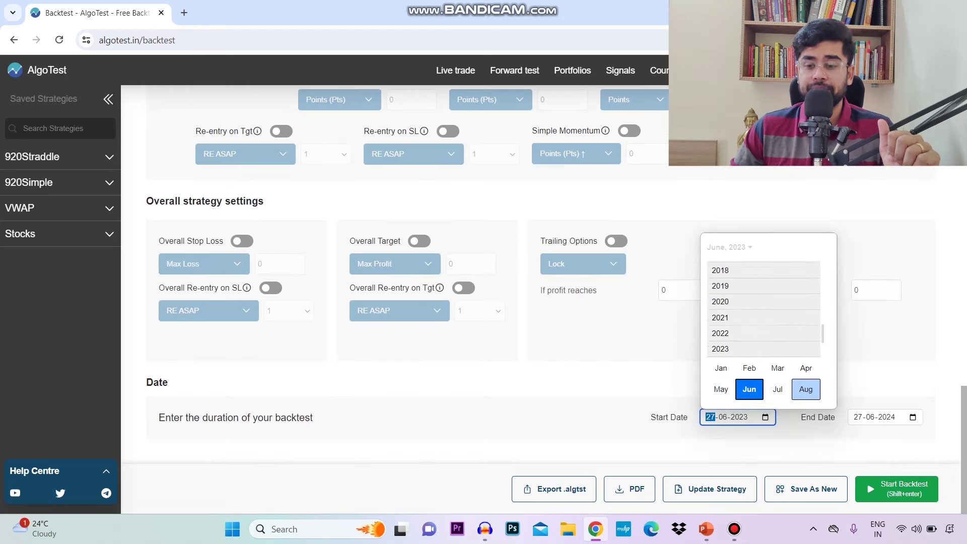
{"action": "left_click", "coordinate": [720, 268]}
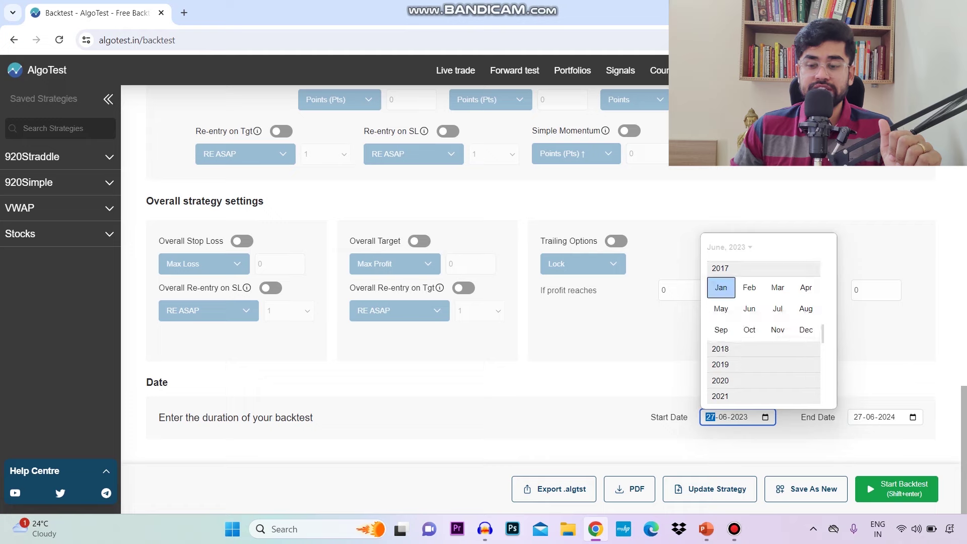
{"action": "left_click", "coordinate": [721, 286]}
{"action": "left_click", "coordinate": [822, 288]}
{"action": "key", "text": "shift+Return"}
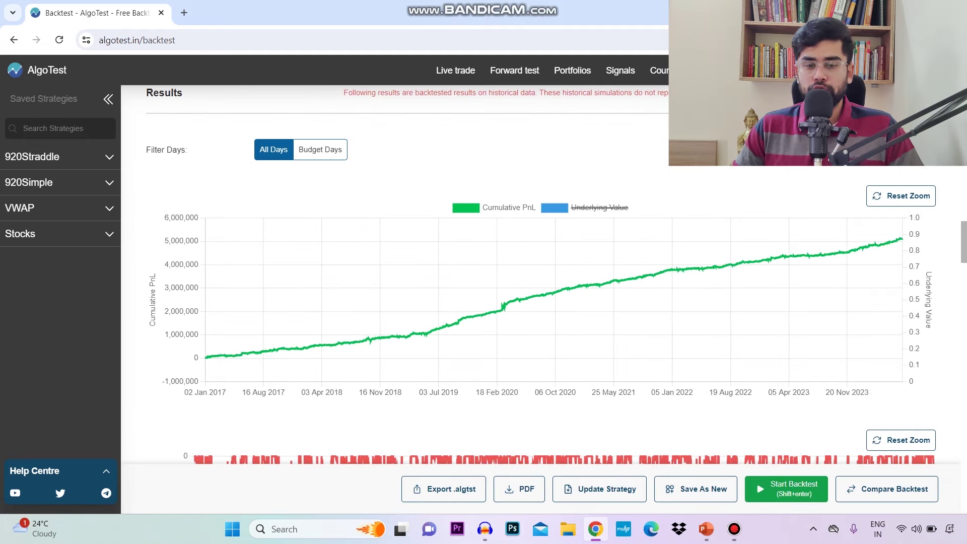
- Set the slippage for the backtest results to 0.5 % and recalculate them
{"action": "scroll", "coordinate": [541, 274], "scroll_direction": "down", "scroll_amount": 12}
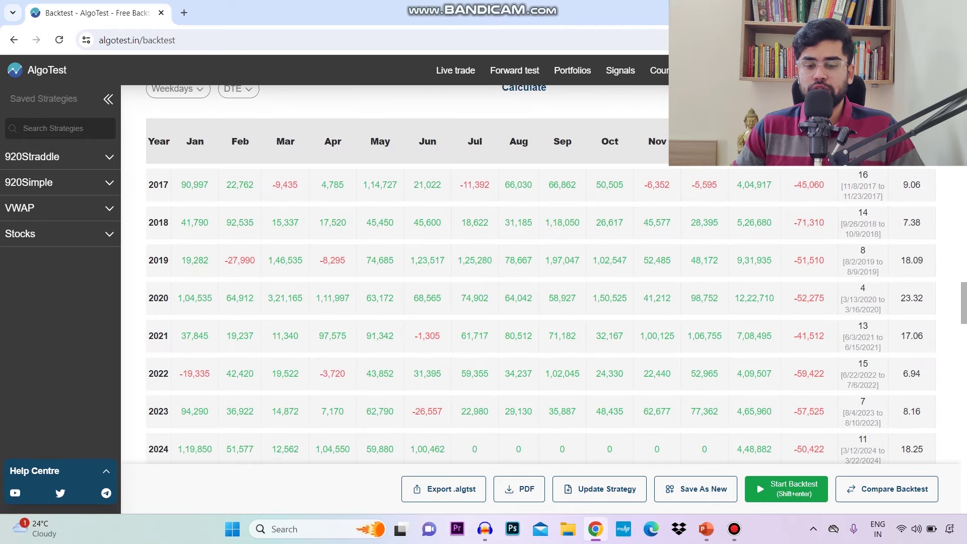
{"action": "scroll", "coordinate": [541, 274], "scroll_direction": "down", "scroll_amount": 1}
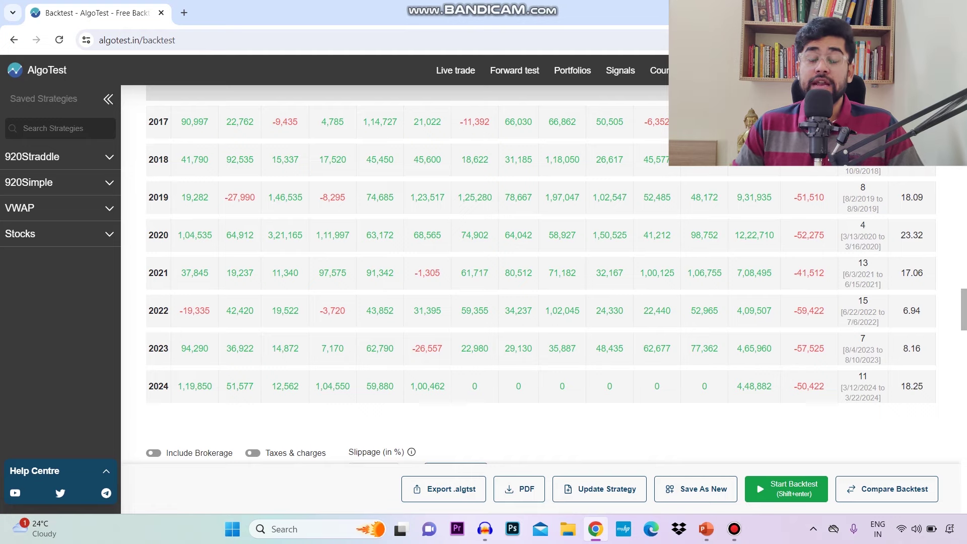
{"action": "scroll", "coordinate": [541, 274], "scroll_direction": "down", "scroll_amount": 6}
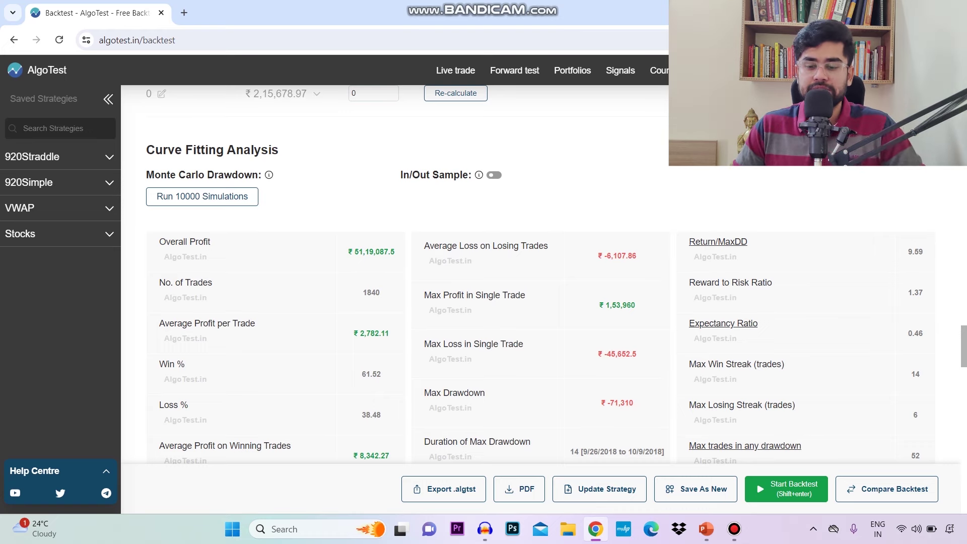
{"action": "scroll", "coordinate": [541, 274], "scroll_direction": "down", "scroll_amount": 1}
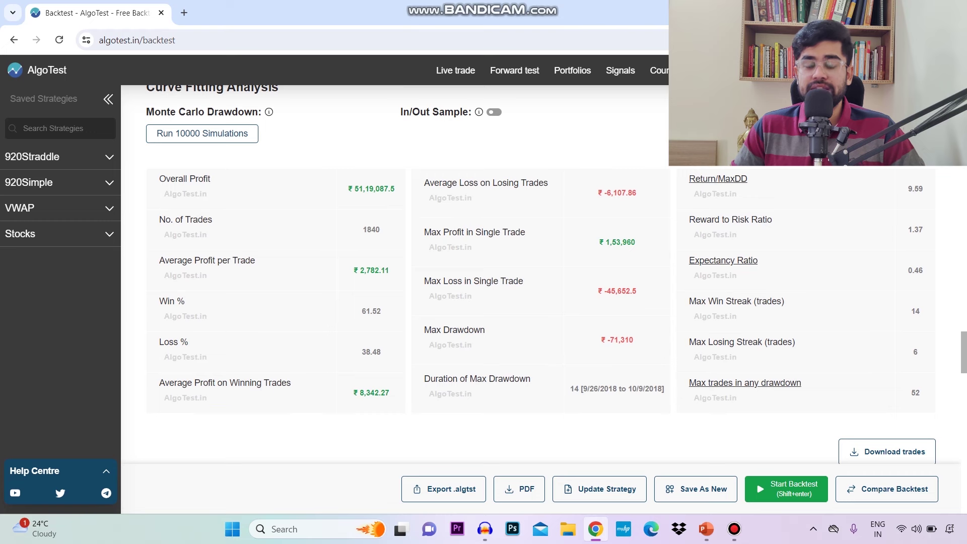
{"action": "scroll", "coordinate": [554, 274], "scroll_direction": "up", "scroll_amount": 3}
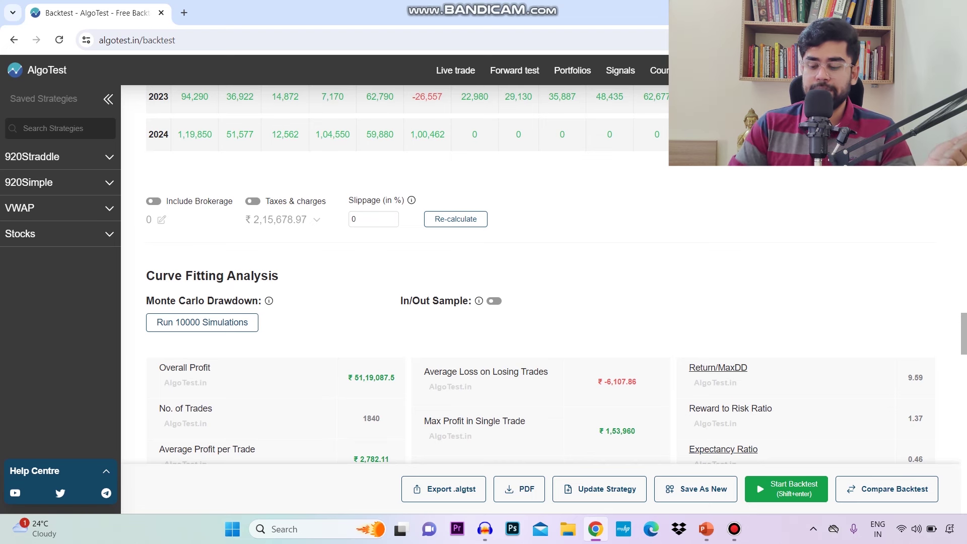
{"action": "left_click", "coordinate": [354, 219]}
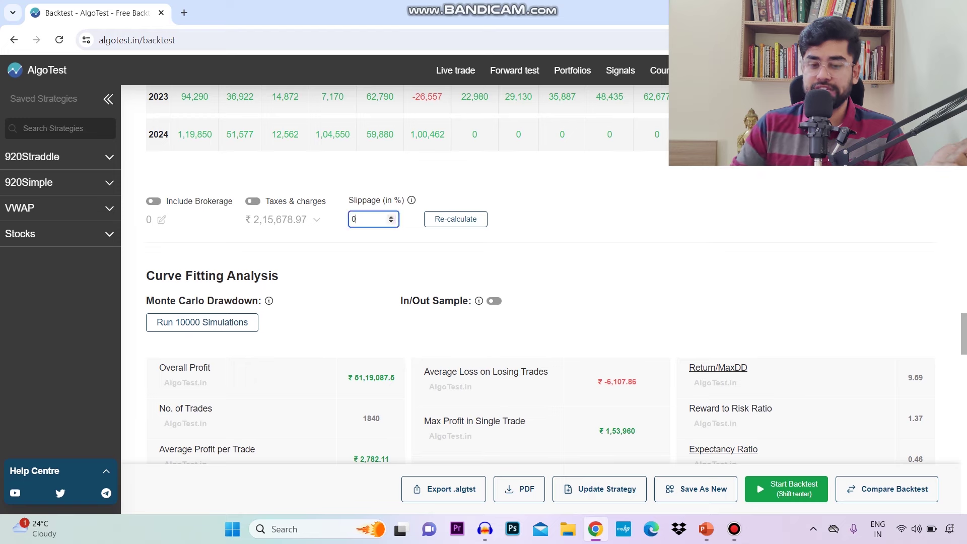
{"action": "type", "text": ".5"}
{"action": "left_click", "coordinate": [455, 219]}
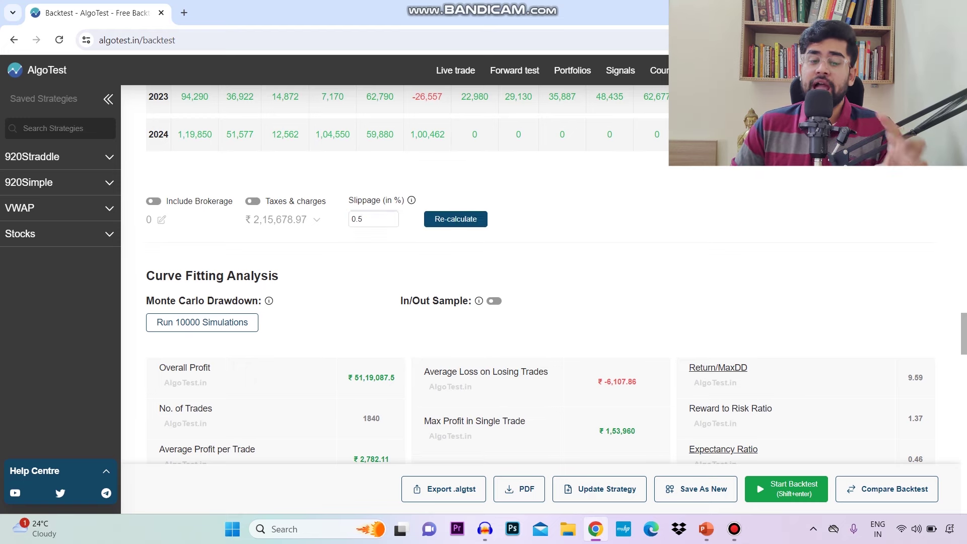
- Include taxes and charges in the results, and add brokerage at a rate of ₹15 per order
{"action": "left_click", "coordinate": [253, 201]}
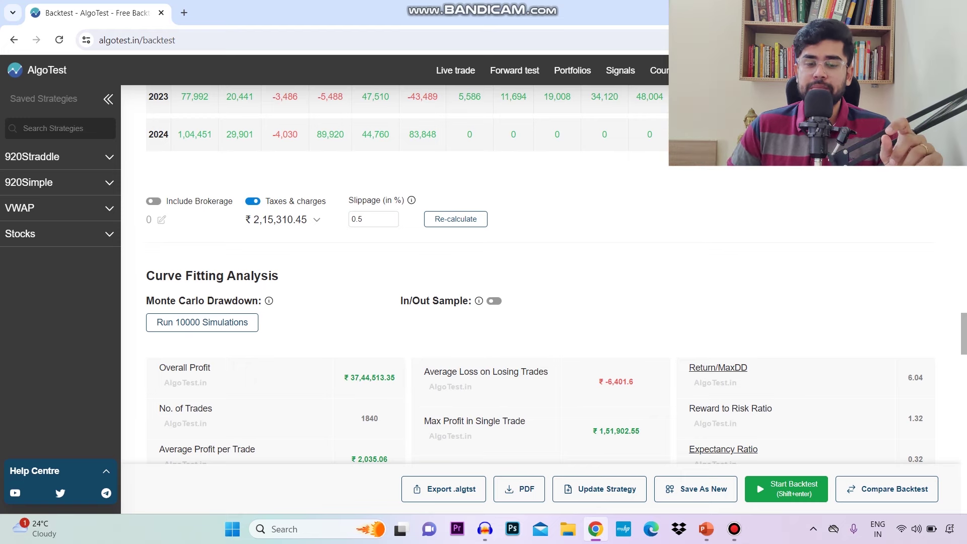
{"action": "left_click", "coordinate": [154, 201]}
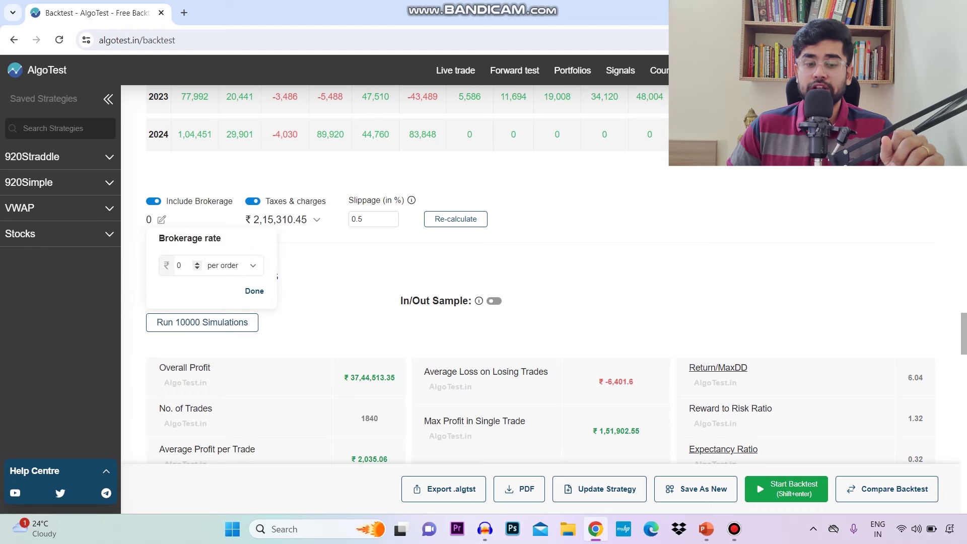
{"action": "left_click", "coordinate": [197, 263]}
{"action": "left_click", "coordinate": [197, 262]}
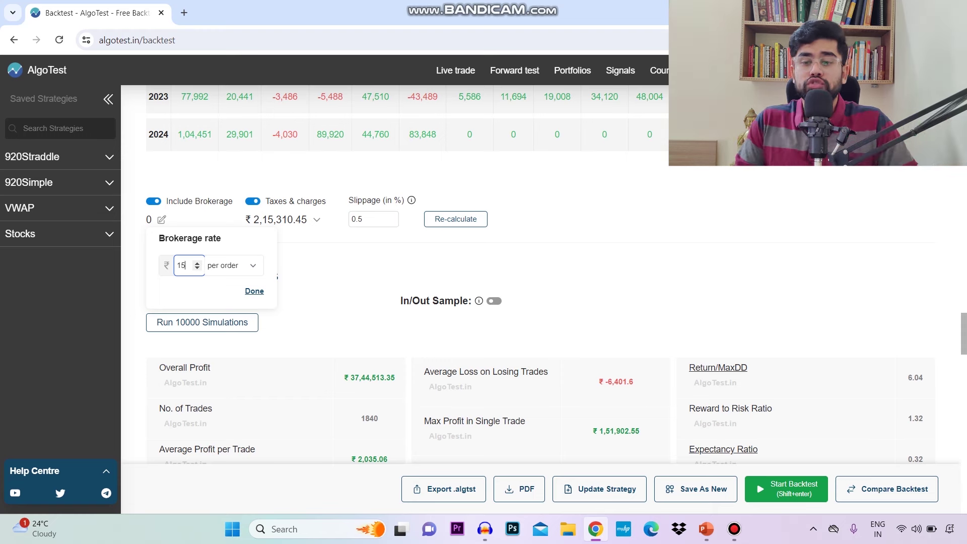
{"action": "left_click", "coordinate": [255, 291]}
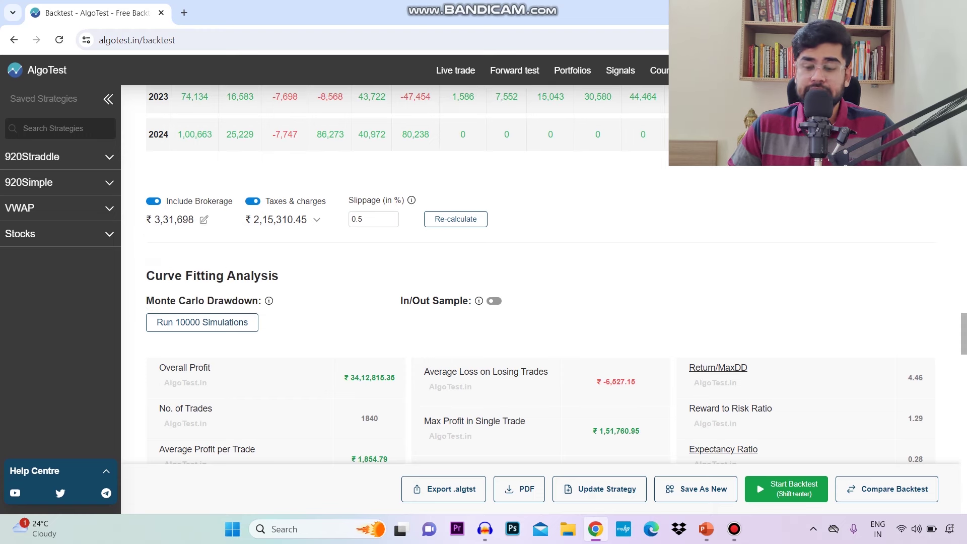
- Examine the year-wise returns and the profit, win rate and drawdown statistics with all trading costs included
{"action": "scroll", "coordinate": [541, 302], "scroll_direction": "up", "scroll_amount": 3}
{"action": "scroll", "coordinate": [541, 274], "scroll_direction": "up", "scroll_amount": 3}
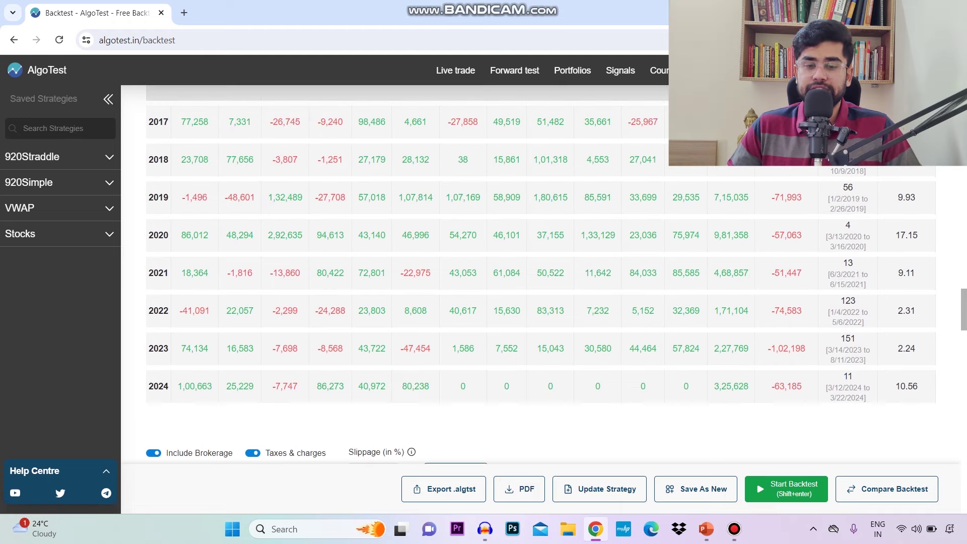
{"action": "scroll", "coordinate": [541, 275], "scroll_direction": "down", "scroll_amount": 10}
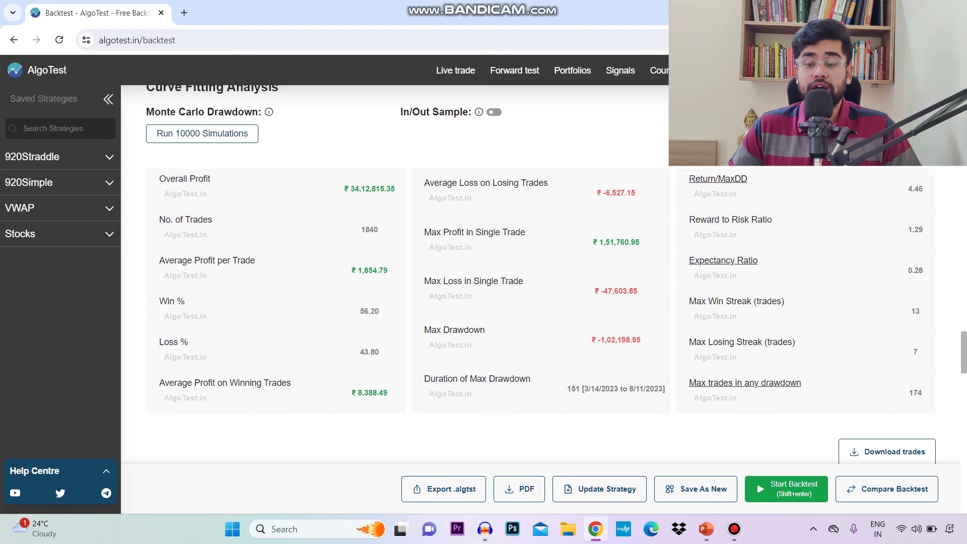
{"action": "scroll", "coordinate": [538, 277], "scroll_direction": "down", "scroll_amount": 3}
{"action": "scroll", "coordinate": [539, 277], "scroll_direction": "up", "scroll_amount": 1}
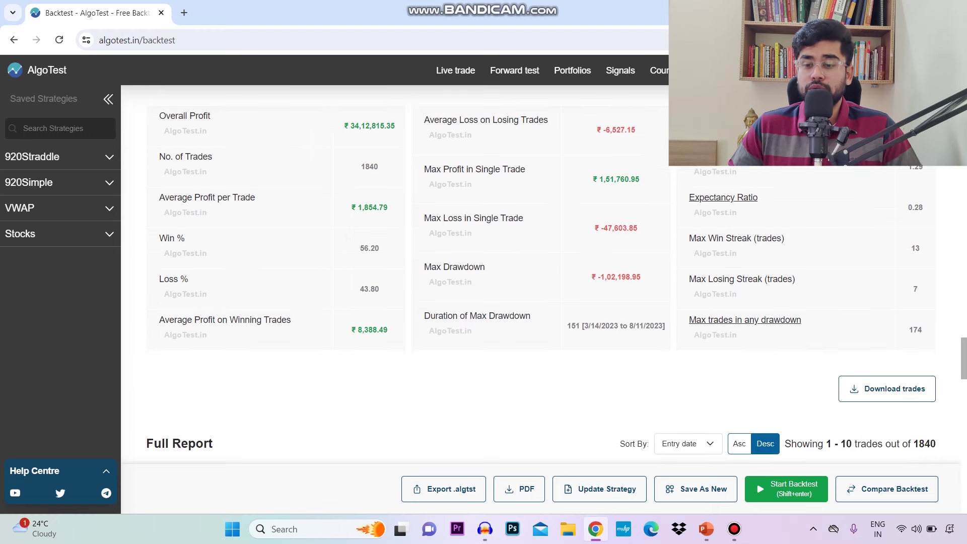
{"action": "scroll", "coordinate": [745, 320], "scroll_direction": "up", "scroll_amount": 1}
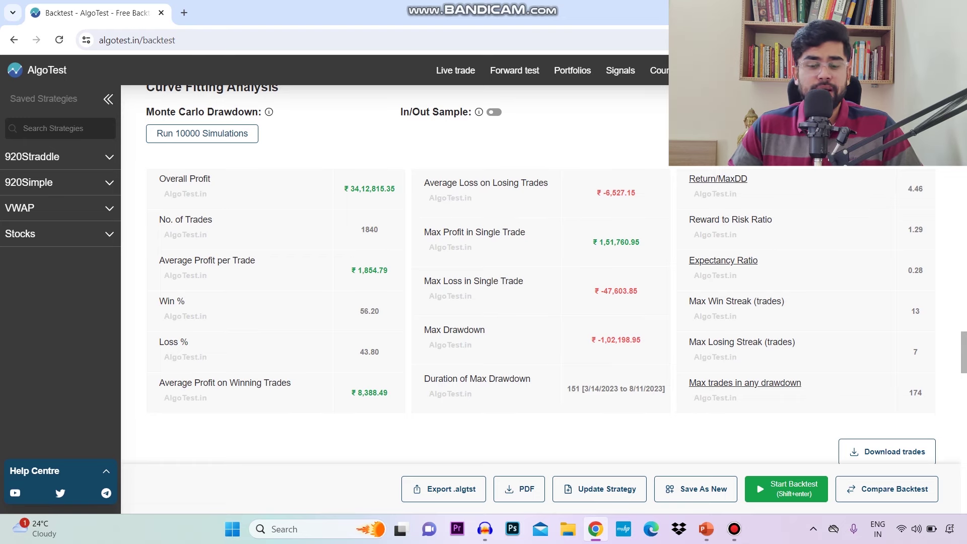
{"action": "scroll", "coordinate": [540, 274], "scroll_direction": "up", "scroll_amount": 9}
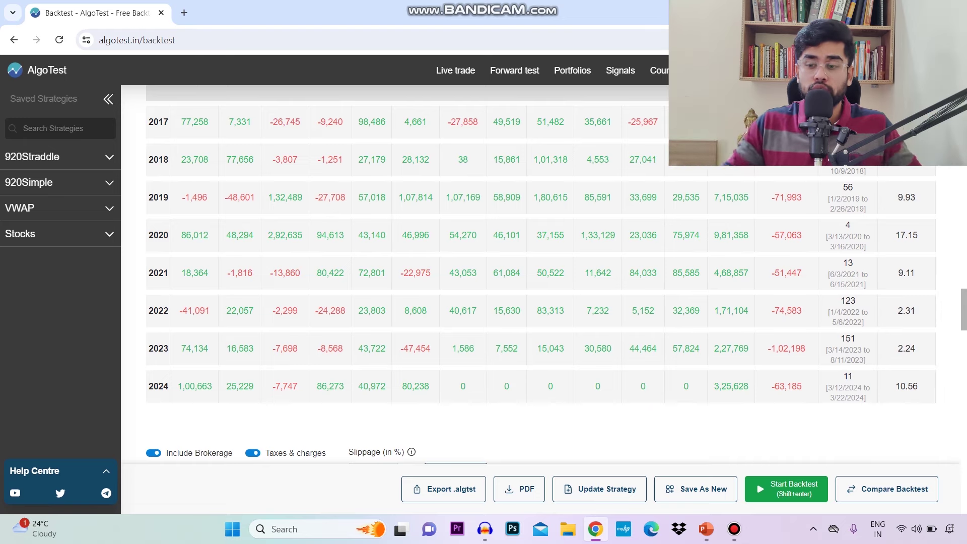
{"action": "scroll", "coordinate": [504, 277], "scroll_direction": "down", "scroll_amount": 10}
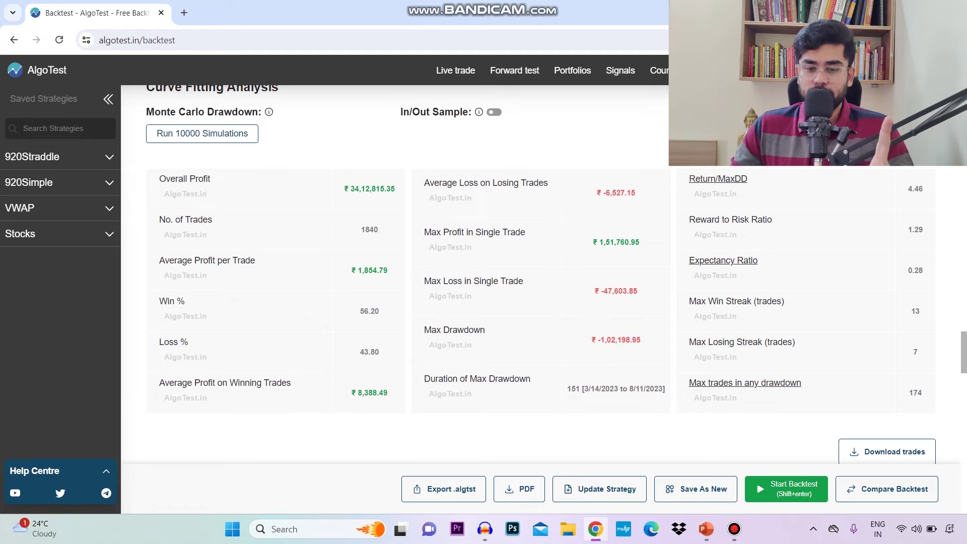
- Remove the two buy legs (#3 and #4) from the strategy and rerun the backtest
{"action": "scroll", "coordinate": [539, 302], "scroll_direction": "up", "scroll_amount": 10}
{"action": "scroll", "coordinate": [541, 272], "scroll_direction": "up", "scroll_amount": 20}
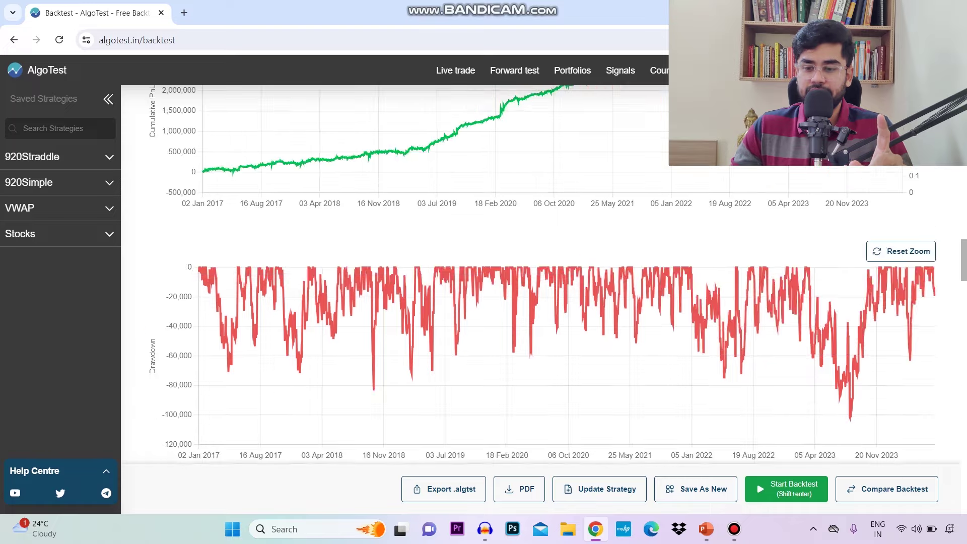
{"action": "scroll", "coordinate": [541, 272], "scroll_direction": "up", "scroll_amount": 2}
{"action": "scroll", "coordinate": [541, 272], "scroll_direction": "down", "scroll_amount": 1}
{"action": "scroll", "coordinate": [541, 272], "scroll_direction": "up", "scroll_amount": 1}
{"action": "scroll", "coordinate": [541, 272], "scroll_direction": "down", "scroll_amount": 6}
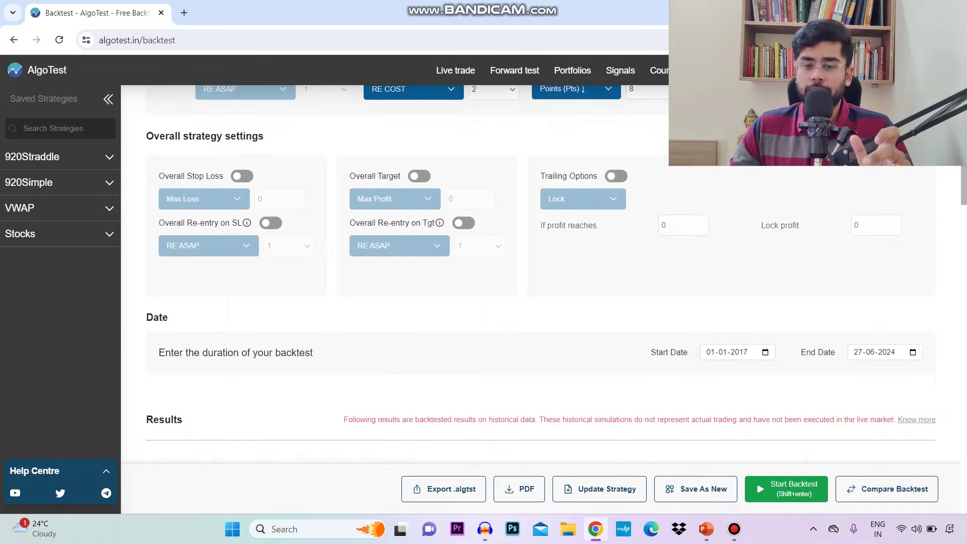
{"action": "key", "text": "shift+Return"}
{"action": "scroll", "coordinate": [541, 272], "scroll_direction": "up", "scroll_amount": 1}
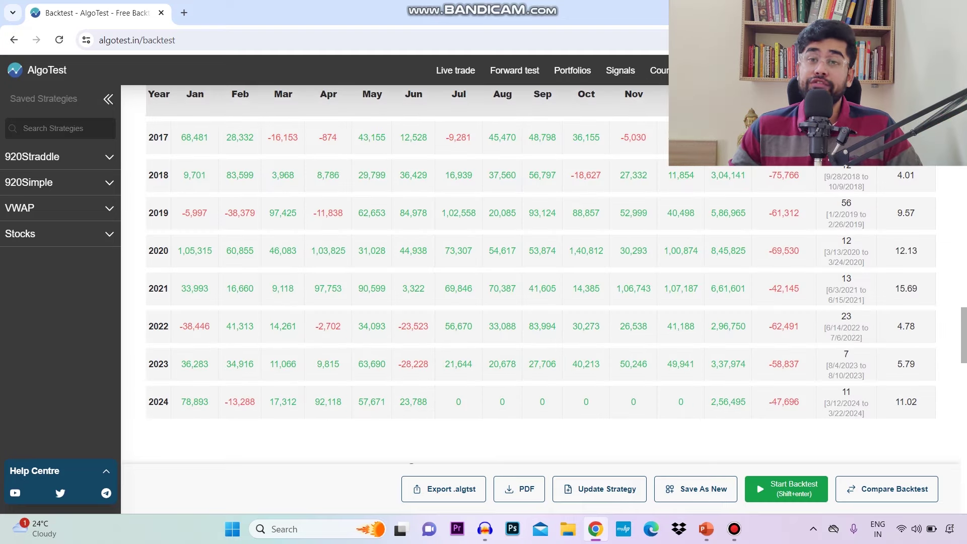
- Examine the two remaining sell legs together with their year-wise returns, drawdowns and summary statistics
{"action": "scroll", "coordinate": [541, 277], "scroll_direction": "down", "scroll_amount": 4}
{"action": "scroll", "coordinate": [541, 277], "scroll_direction": "up", "scroll_amount": 4}
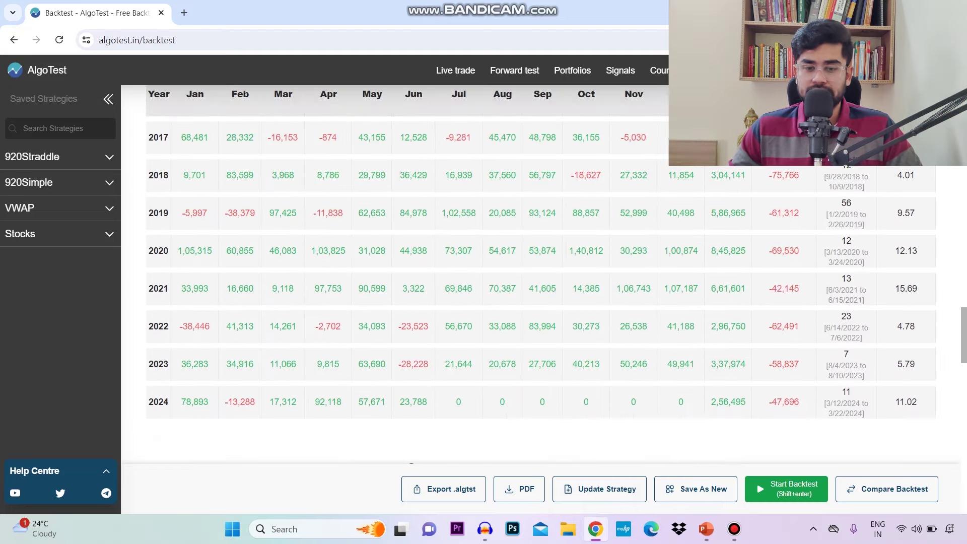
{"action": "scroll", "coordinate": [580, 353], "scroll_direction": "up", "scroll_amount": 15}
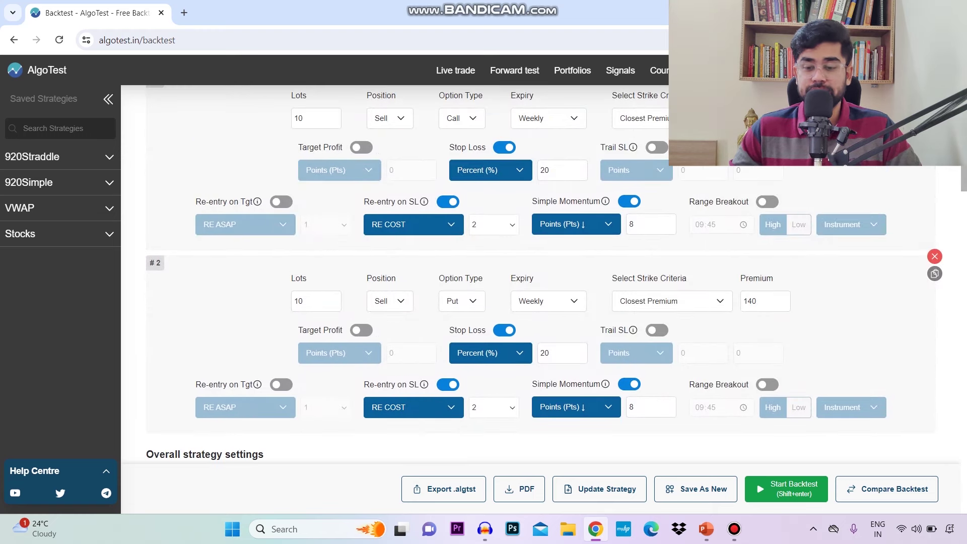
{"action": "scroll", "coordinate": [541, 302], "scroll_direction": "down", "scroll_amount": 8}
{"action": "scroll", "coordinate": [541, 275], "scroll_direction": "down", "scroll_amount": 10}
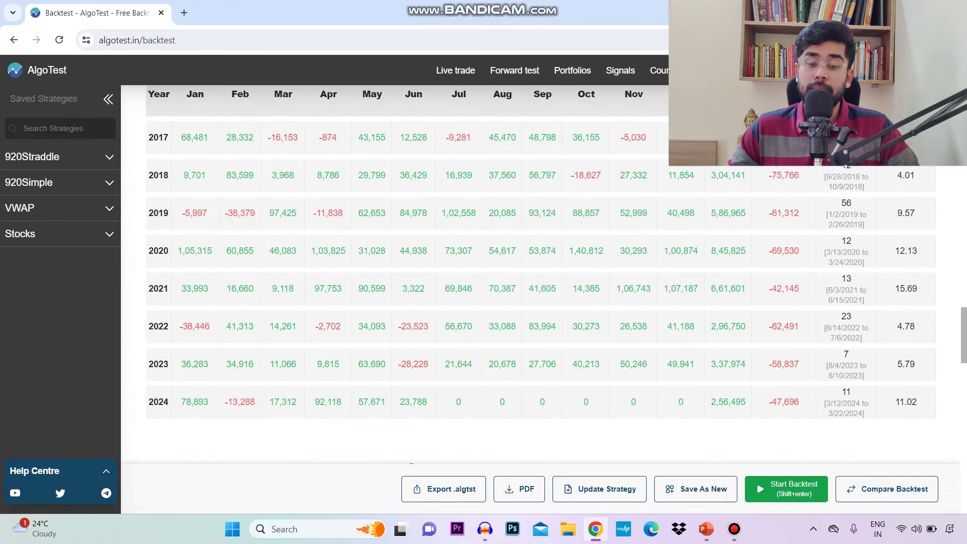
{"action": "scroll", "coordinate": [541, 275], "scroll_direction": "down", "scroll_amount": 8}
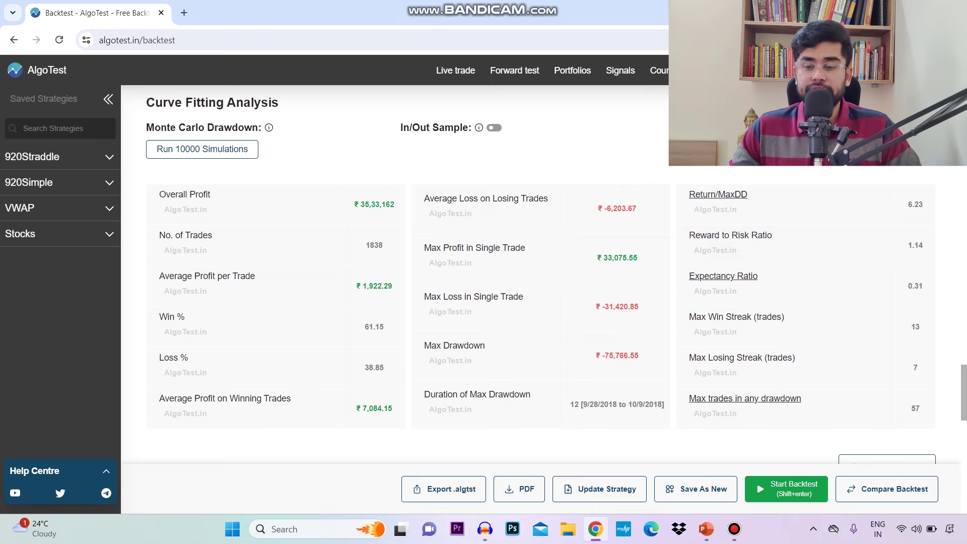
{"action": "scroll", "coordinate": [541, 280], "scroll_direction": "up", "scroll_amount": 6}
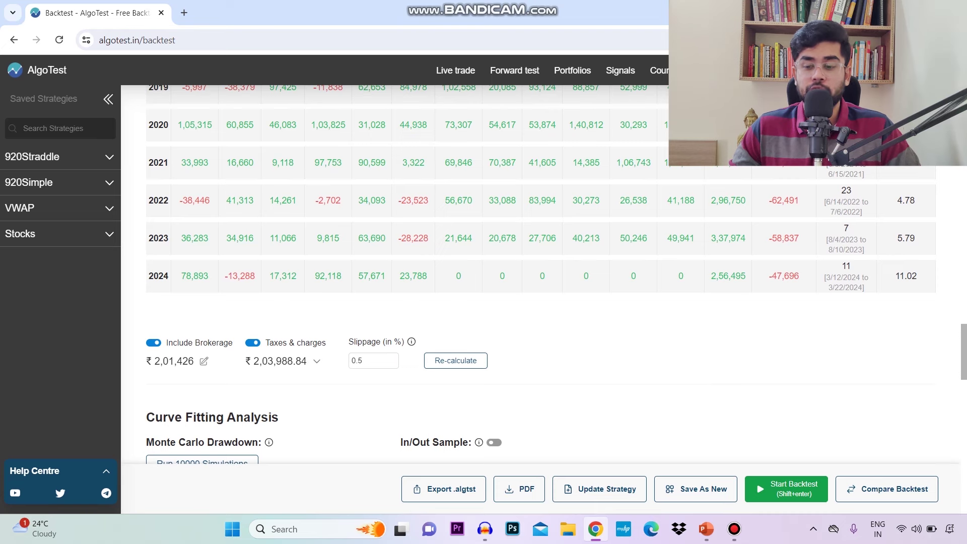
{"action": "scroll", "coordinate": [541, 280], "scroll_direction": "up", "scroll_amount": 2}
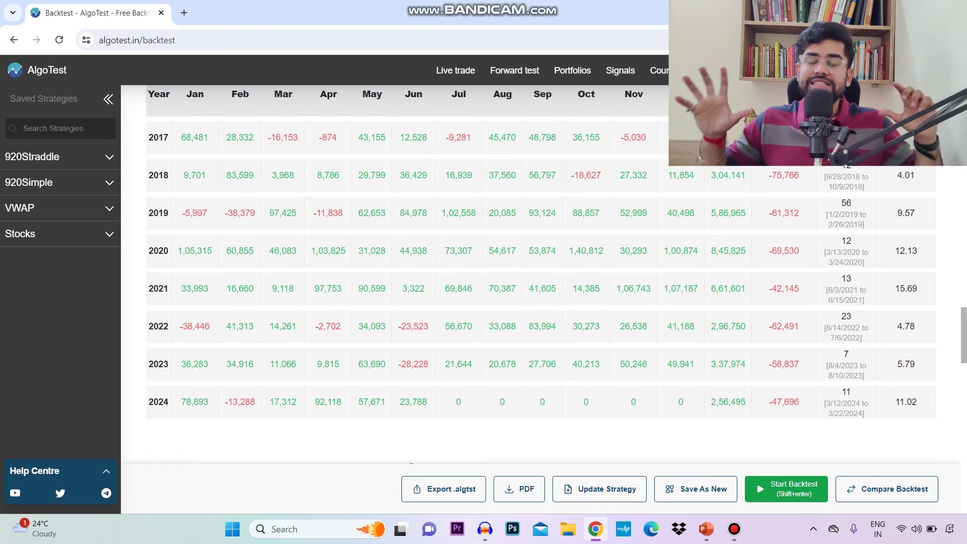
{"action": "scroll", "coordinate": [541, 280], "scroll_direction": "down", "scroll_amount": 1}
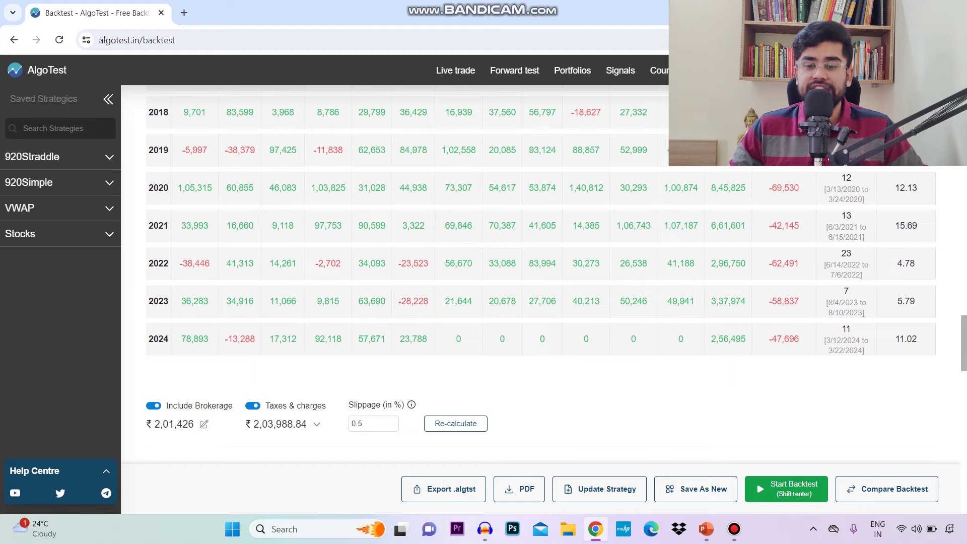
- Review the cumulative PnL curve, the sell legs' stop-loss and re-entry settings, and the overall profit, win rate and drawdown statistics after costs
{"action": "scroll", "coordinate": [541, 275], "scroll_direction": "up", "scroll_amount": 20}
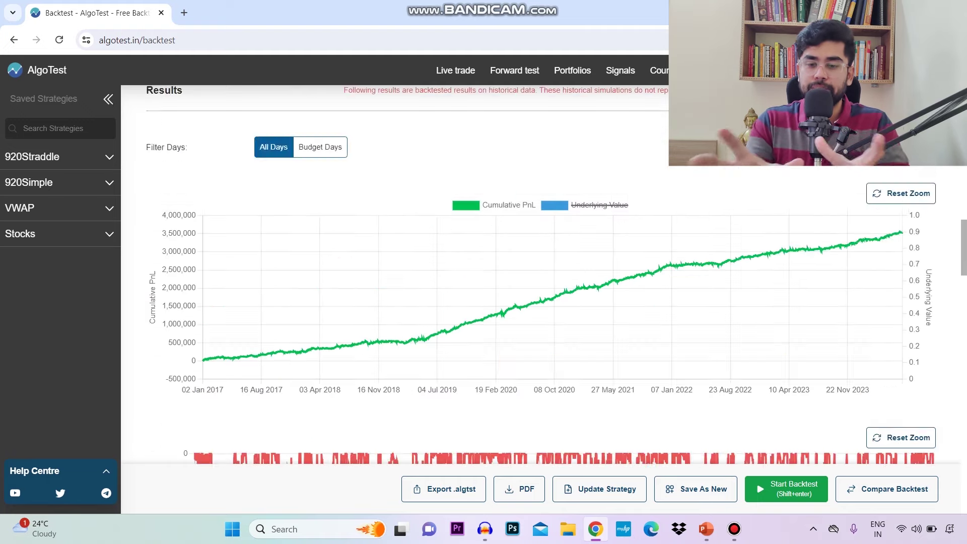
{"action": "scroll", "coordinate": [541, 276], "scroll_direction": "up", "scroll_amount": 3}
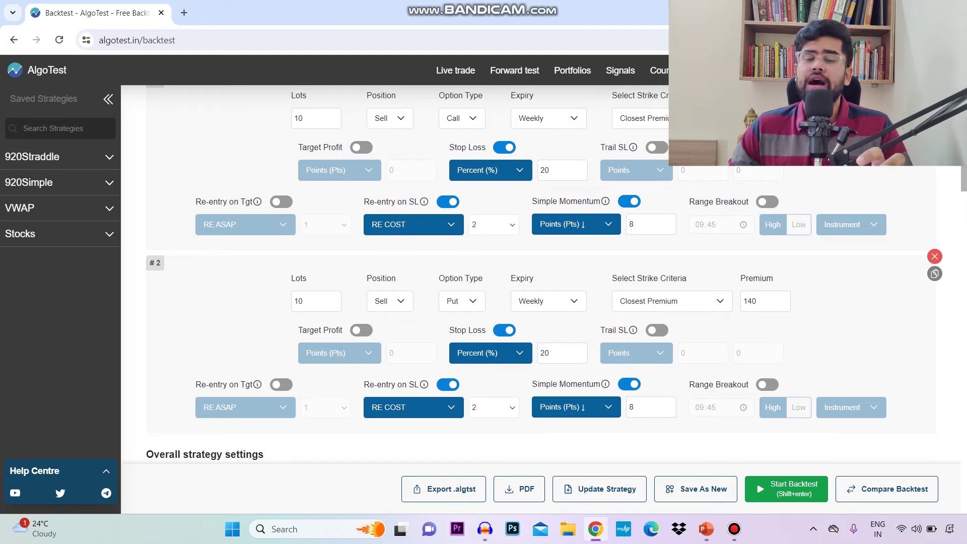
{"action": "scroll", "coordinate": [541, 275], "scroll_direction": "down", "scroll_amount": 20}
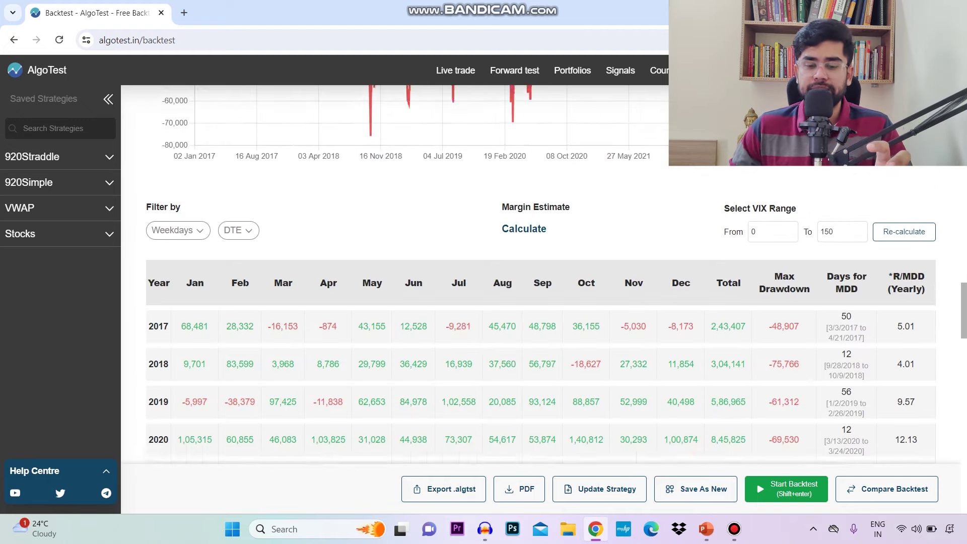
{"action": "scroll", "coordinate": [541, 276], "scroll_direction": "down", "scroll_amount": 8}
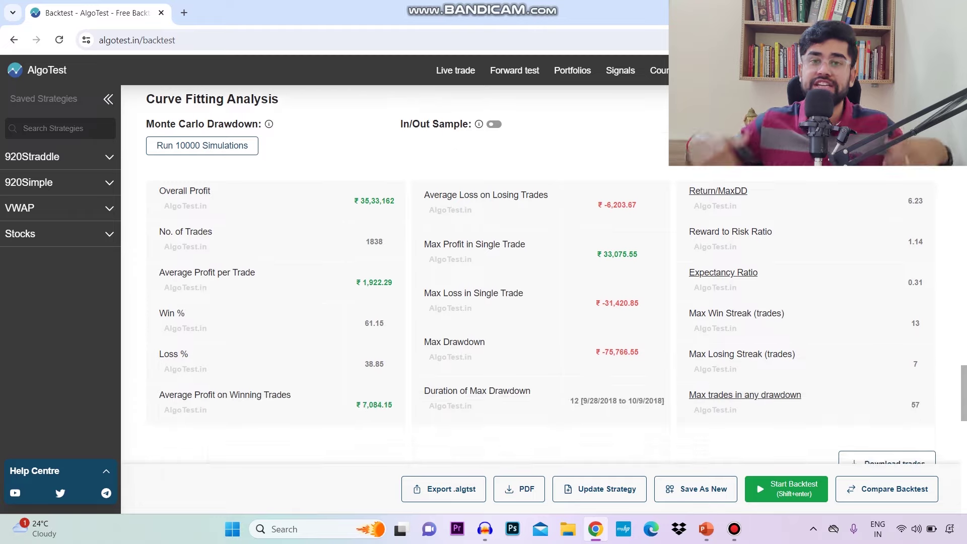
{"action": "scroll", "coordinate": [541, 275], "scroll_direction": "up", "scroll_amount": 1}
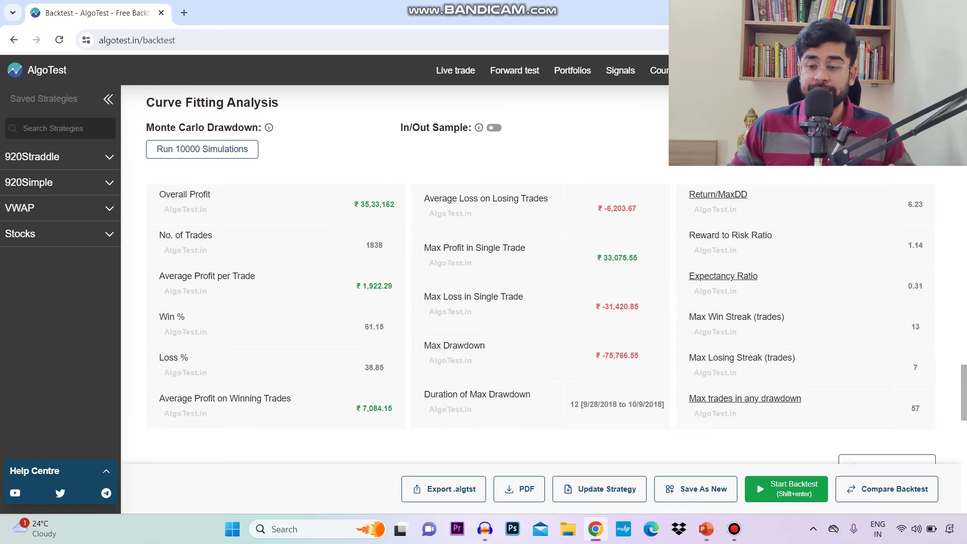
{"action": "scroll", "coordinate": [541, 302], "scroll_direction": "up", "scroll_amount": 4}
{"action": "scroll", "coordinate": [541, 302], "scroll_direction": "up", "scroll_amount": 1}
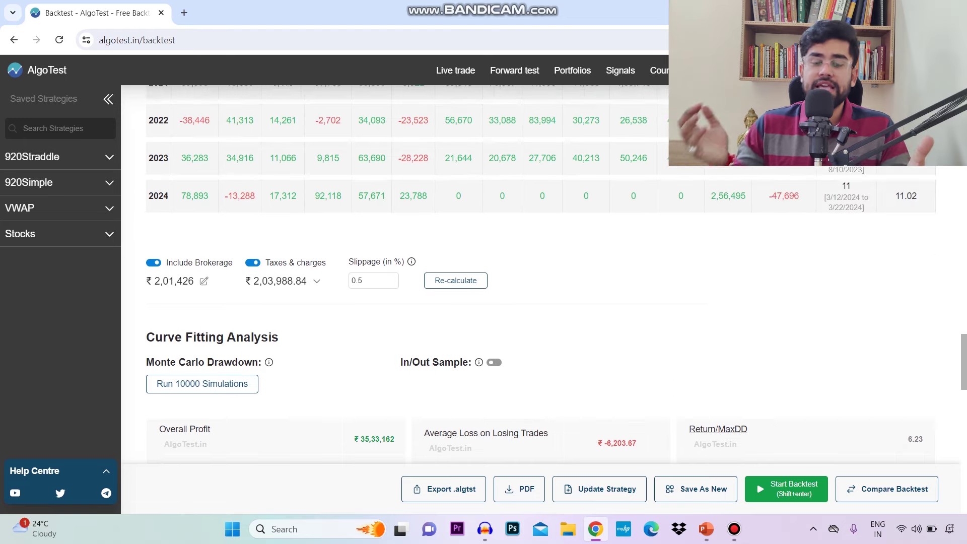
{"action": "scroll", "coordinate": [541, 303], "scroll_direction": "down", "scroll_amount": 1}
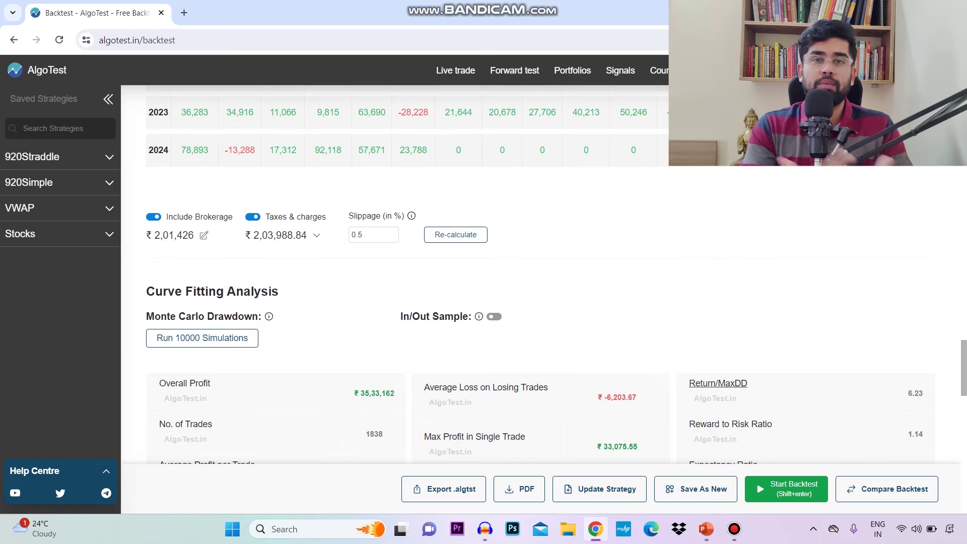